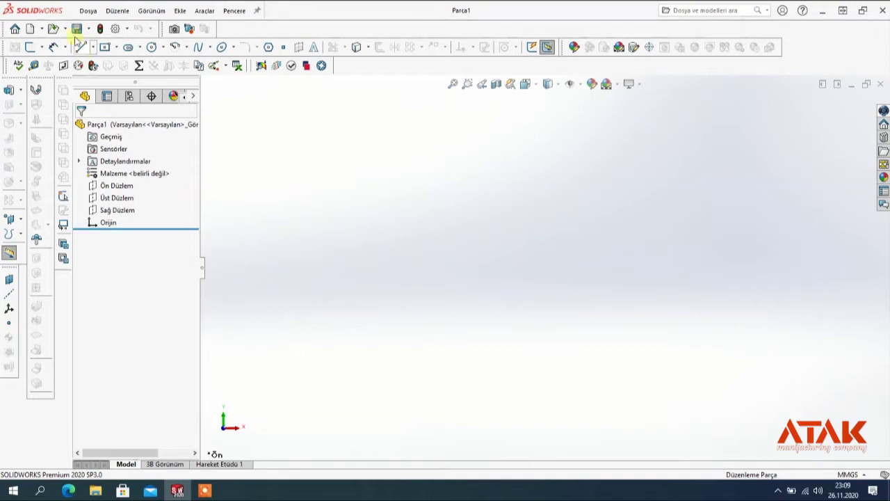
# - Create a new part document
pyautogui.click(89, 10)
pyautogui.click(99, 30)
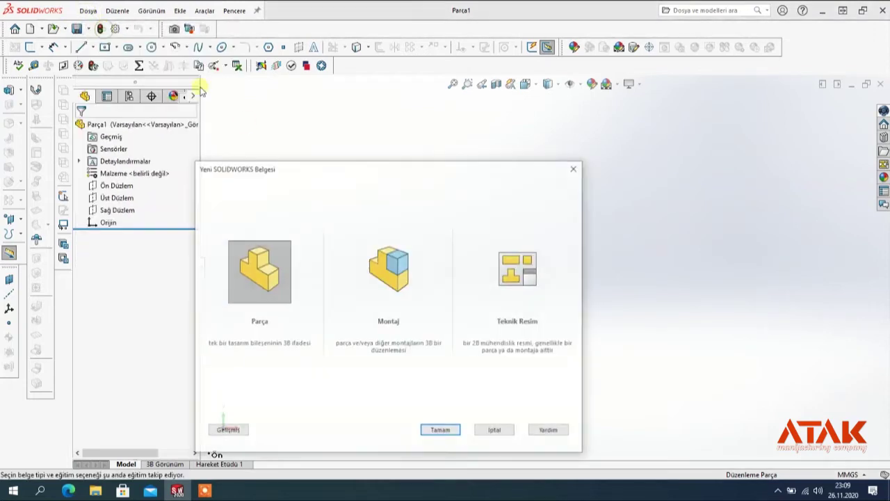
pyautogui.click(453, 432)
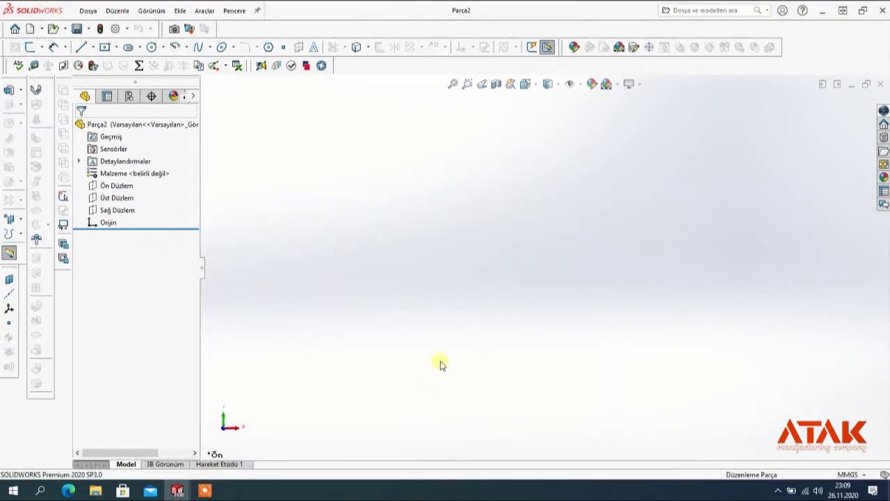
# - On the Front Plane, sketch a centre rectangle starting from the origin
pyautogui.click(119, 186)
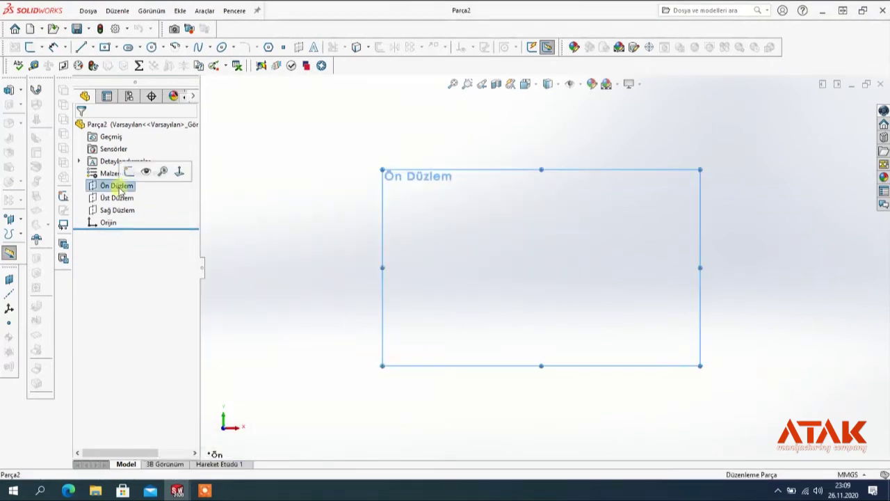
pyautogui.click(128, 173)
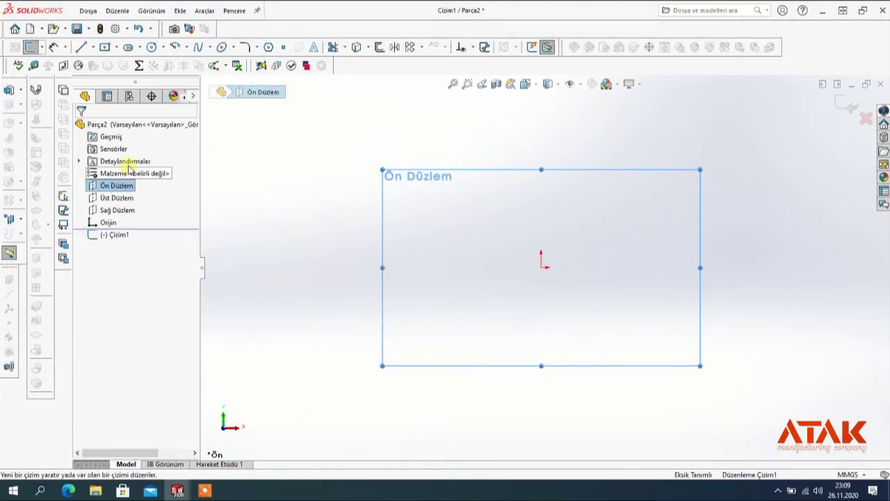
pyautogui.click(105, 47)
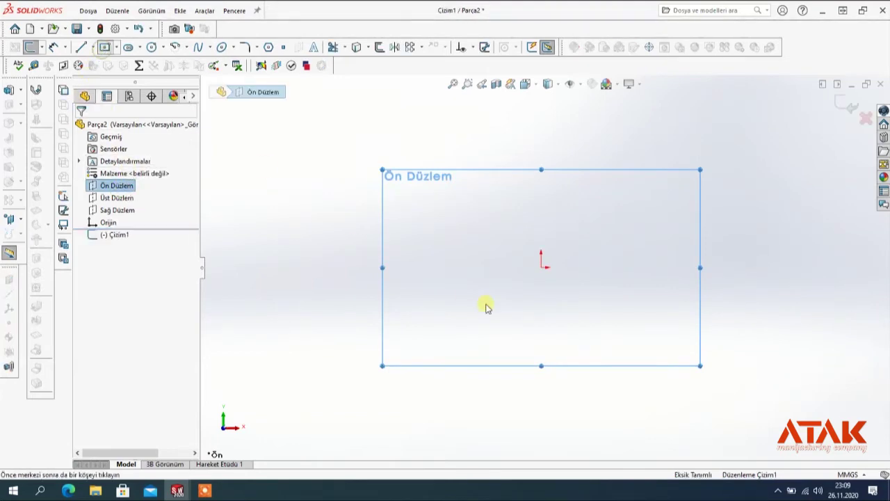
pyautogui.click(541, 268)
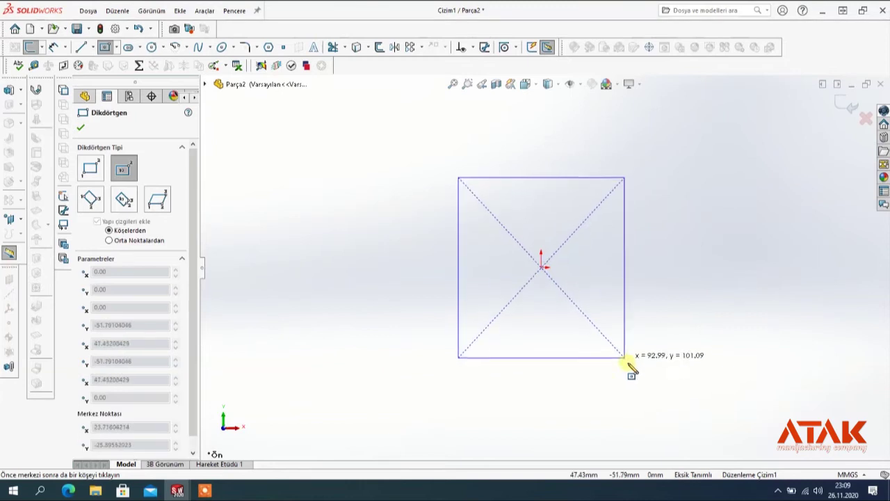
pyautogui.click(654, 368)
# - Dimension the rectangle 600 wide and 400 high
pyautogui.click(53, 47)
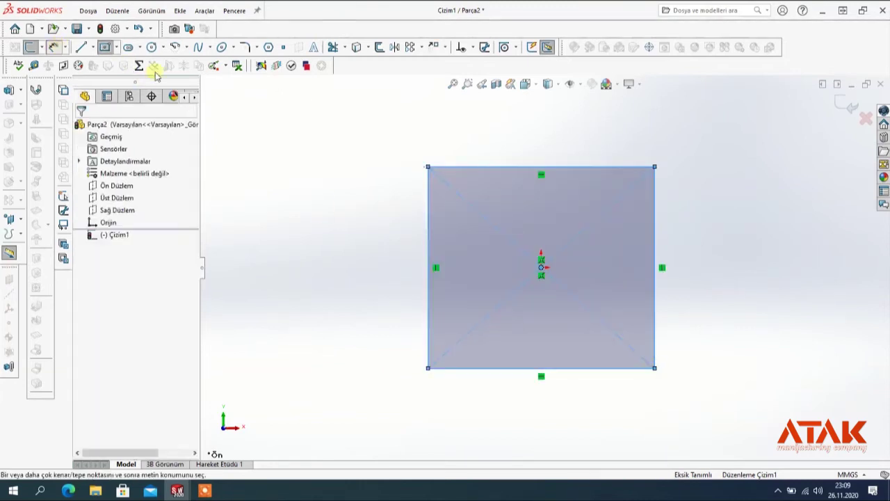
pyautogui.click(584, 170)
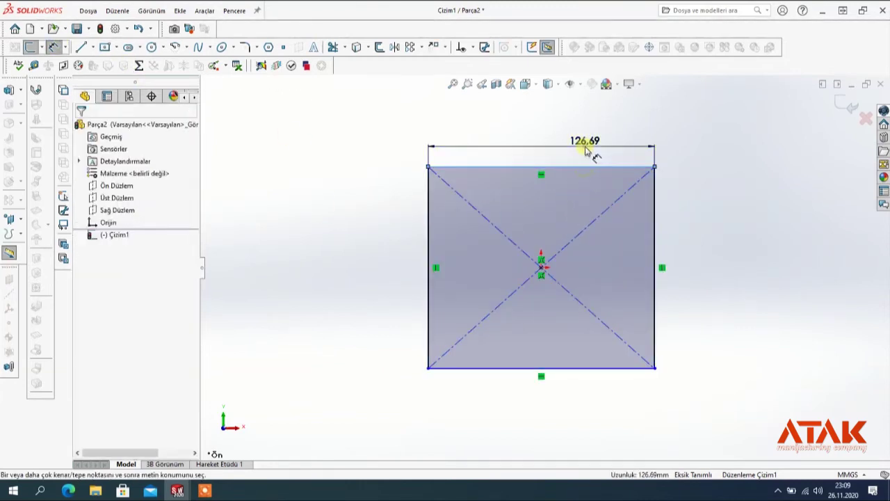
pyautogui.click(586, 150)
pyautogui.write('600')
pyautogui.press('Return')
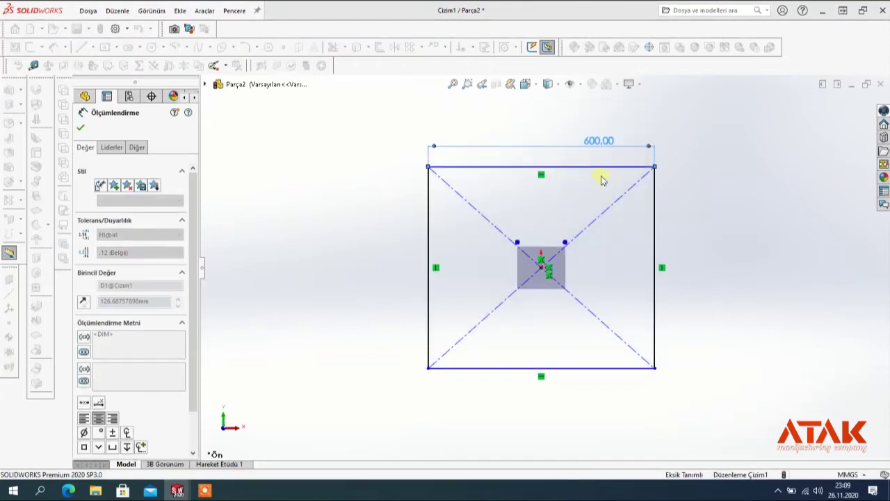
pyautogui.click(655, 207)
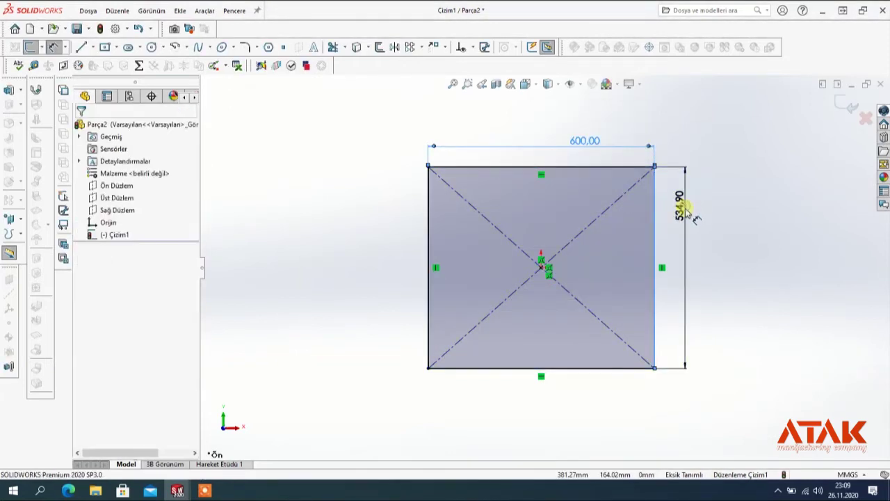
pyautogui.click(685, 205)
pyautogui.write('400')
pyautogui.press('Return')
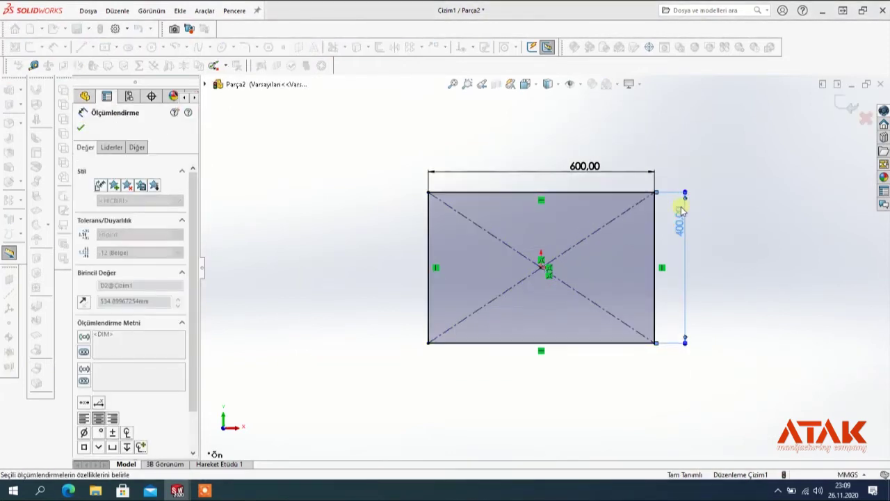
pyautogui.click(81, 131)
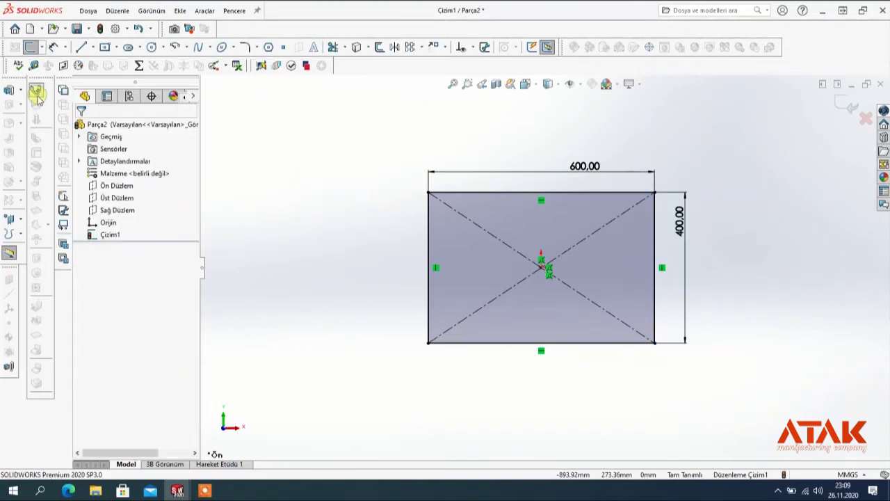
pyautogui.click(38, 96)
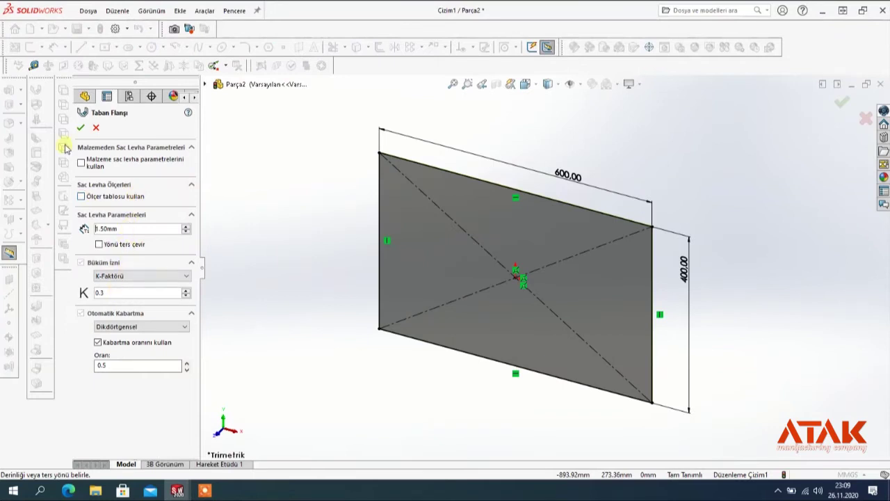
# - Create the 1.50 mm base flange Taban-Flanş1 and view the plate from the front
pyautogui.click(81, 131)
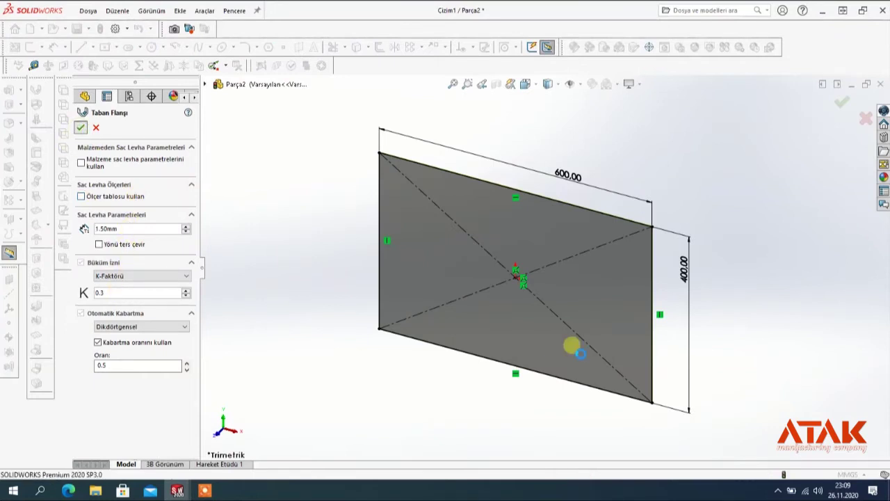
pyautogui.moveTo(721, 330)
pyautogui.mouseDown(button='middle')
pyautogui.moveTo(686, 354)
pyautogui.moveTo(654, 347)
pyautogui.mouseUp(button='middle')
pyautogui.moveTo(586, 338)
pyautogui.mouseDown(button='middle')
pyautogui.moveTo(538, 344)
pyautogui.moveTo(566, 278)
pyautogui.mouseUp(button='middle')
pyautogui.press('space')
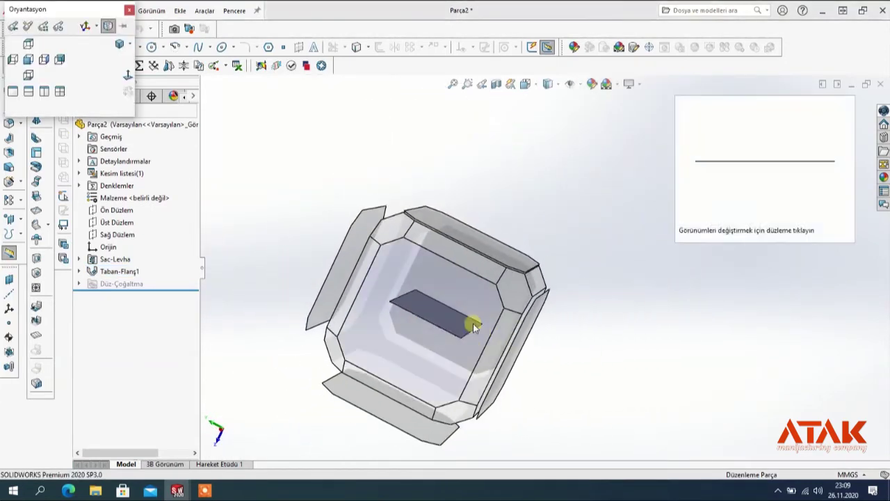
pyautogui.click(473, 322)
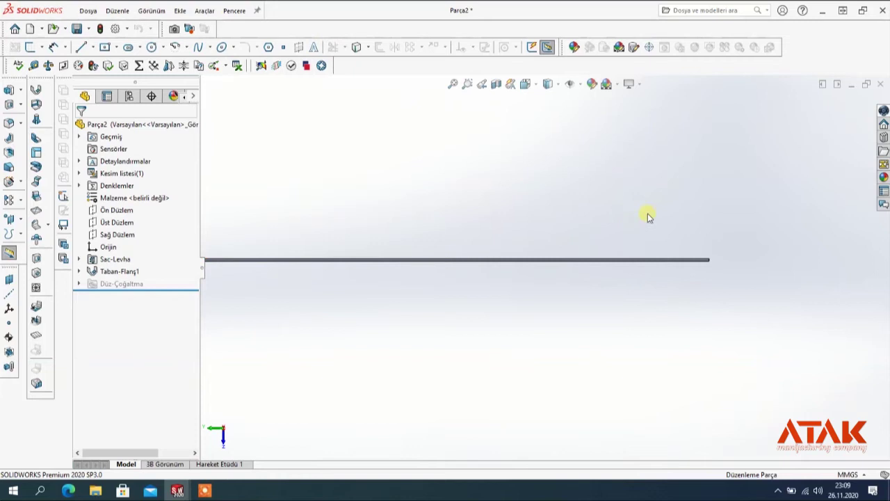
pyautogui.click(593, 277)
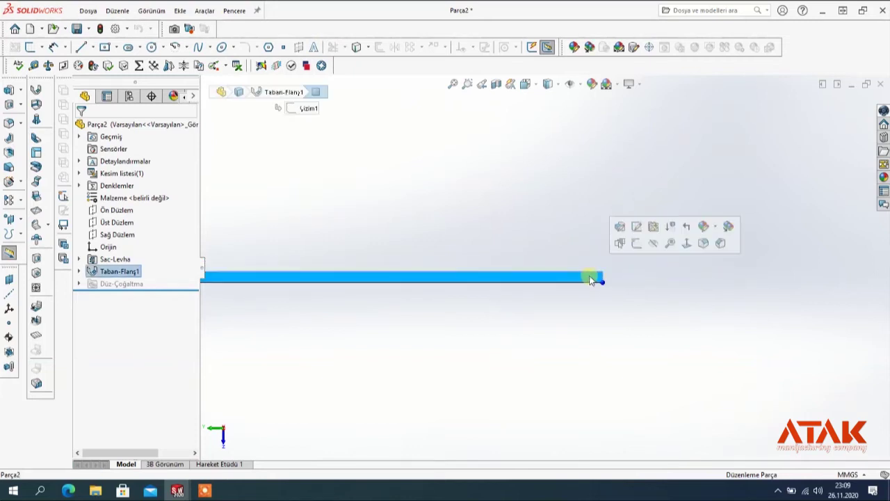
# - On the plate, draw an open line profile: vertical, sloped inward, vertical, then short horizontal
pyautogui.click(638, 244)
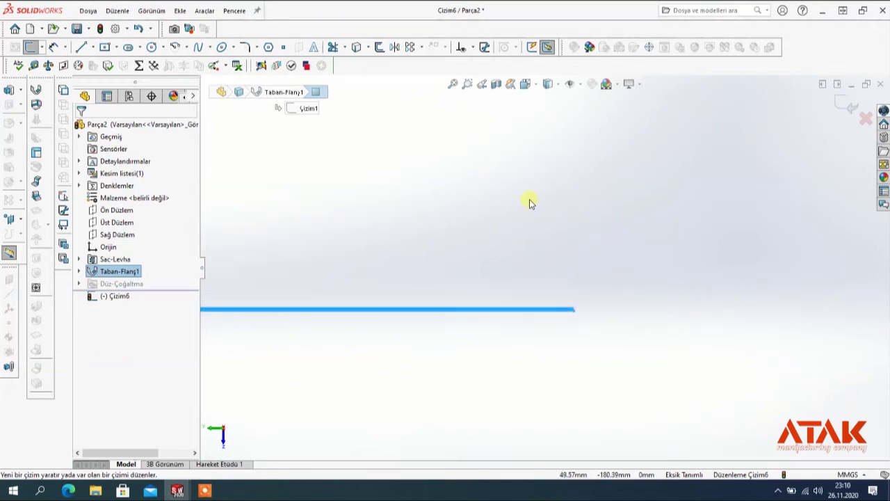
pyautogui.press('l')
pyautogui.click(573, 309)
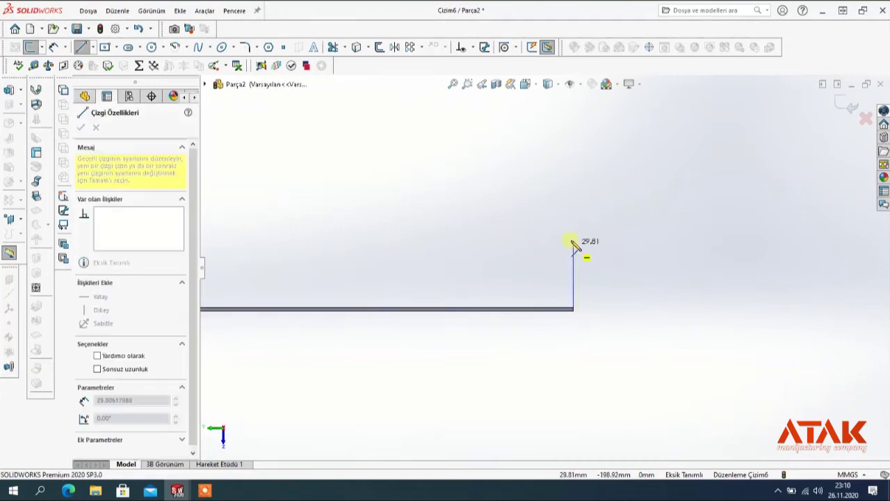
pyautogui.click(567, 207)
pyautogui.click(496, 211)
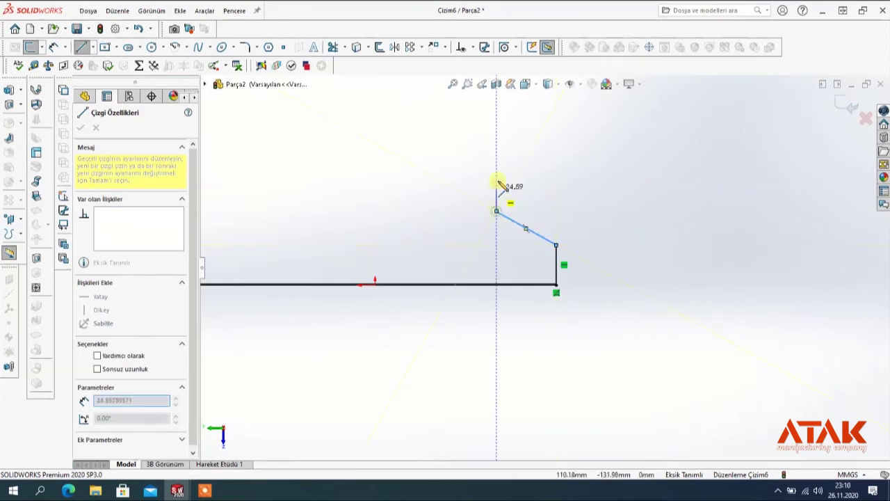
pyautogui.click(496, 160)
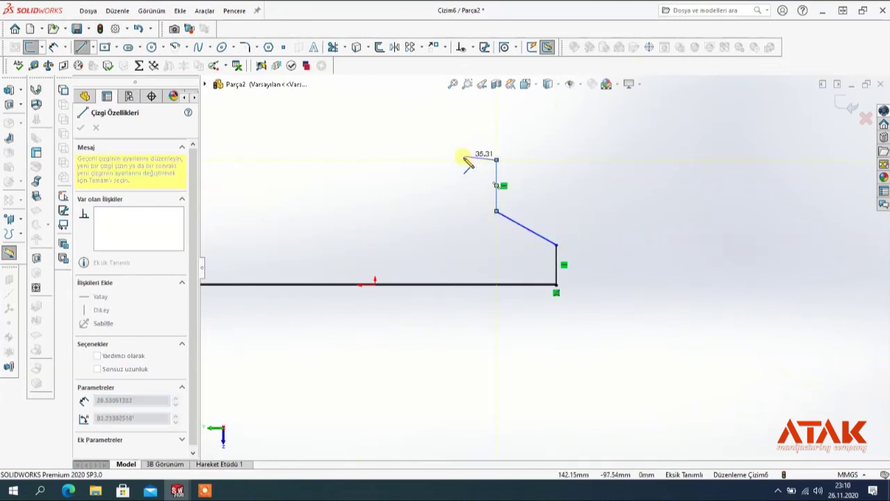
pyautogui.click(459, 162)
pyautogui.press('Escape')
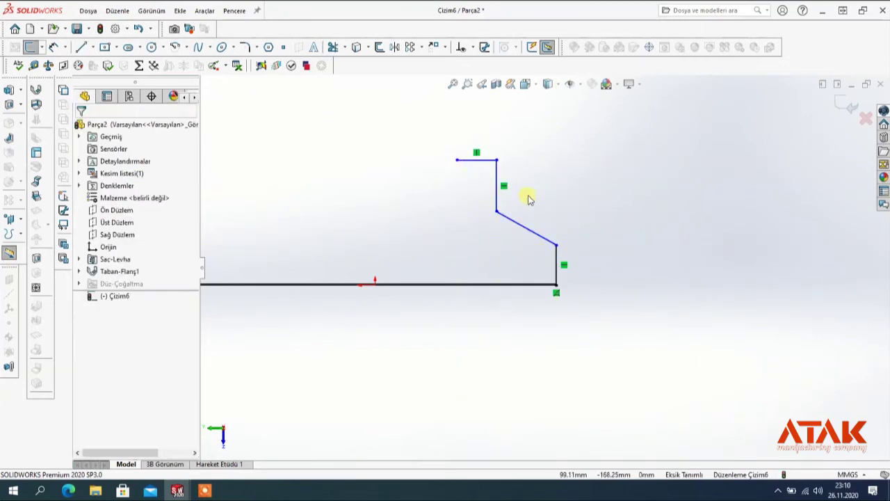
pyautogui.click(53, 46)
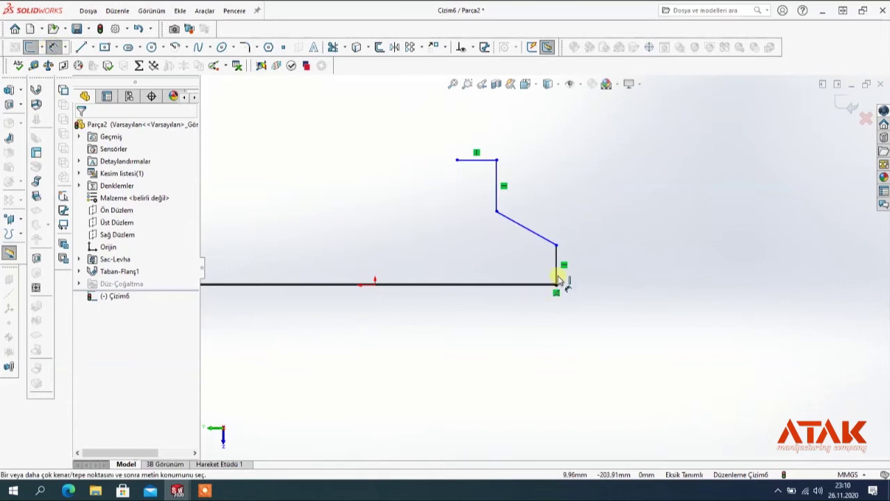
# - Dimension the lower vertical line 50, and the slope's rise 35 and run 60
pyautogui.click(557, 267)
pyautogui.click(601, 274)
pyautogui.write('50')
pyautogui.press('Return')
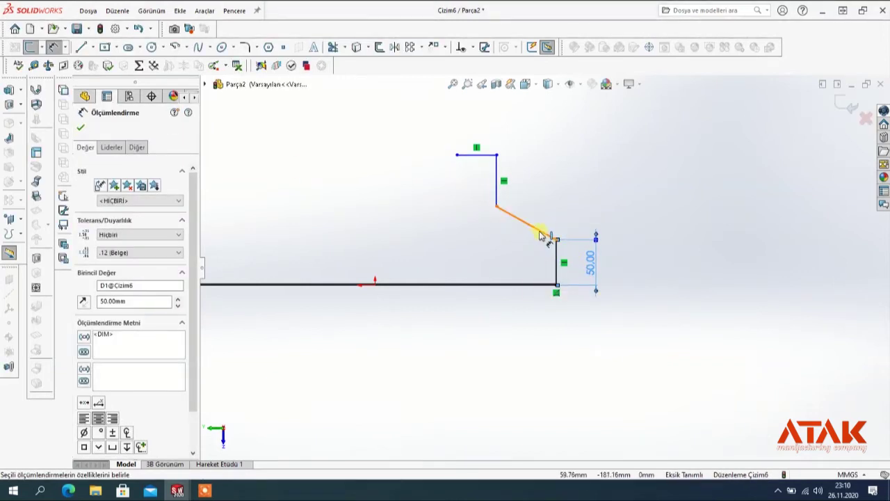
pyautogui.click(561, 226)
pyautogui.click(621, 220)
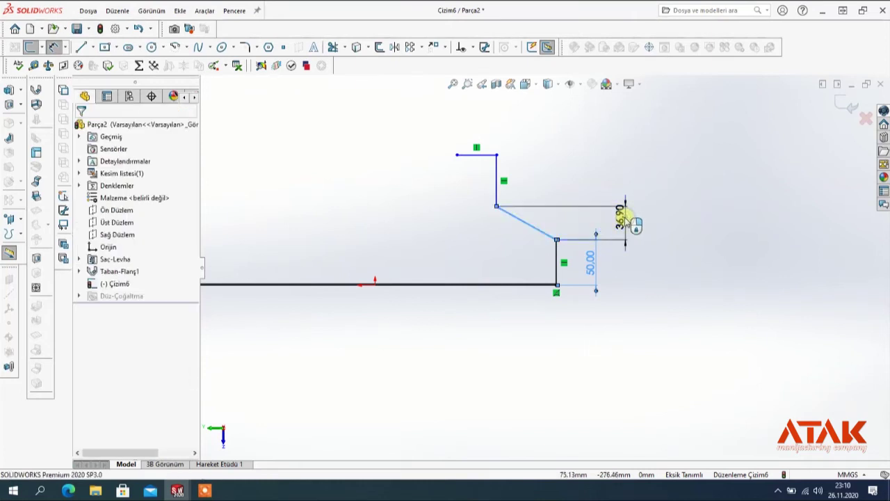
pyautogui.write('35')
pyautogui.press('Return')
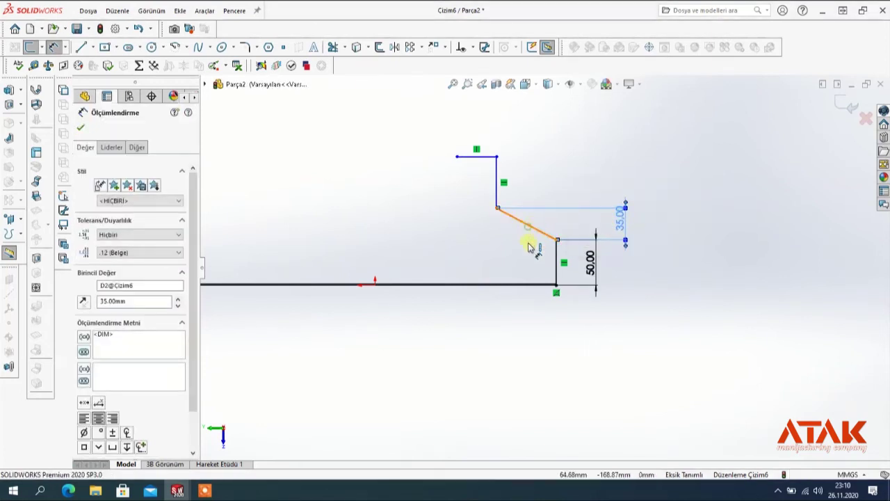
pyautogui.click(532, 226)
pyautogui.click(530, 260)
pyautogui.write('60')
pyautogui.press('Return')
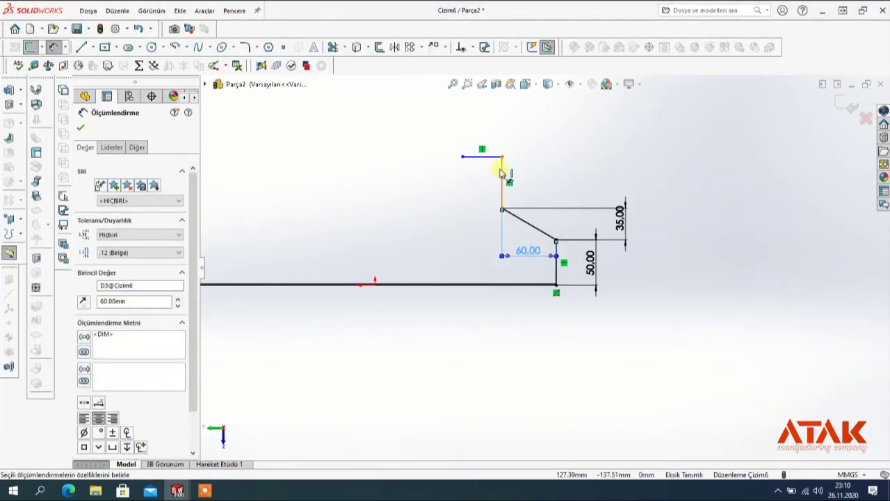
# - Dimension the upper vertical line 55 and the top horizontal line 40
pyautogui.click(502, 174)
pyautogui.click(547, 174)
pyautogui.write('55')
pyautogui.press('Return')
pyautogui.click(487, 158)
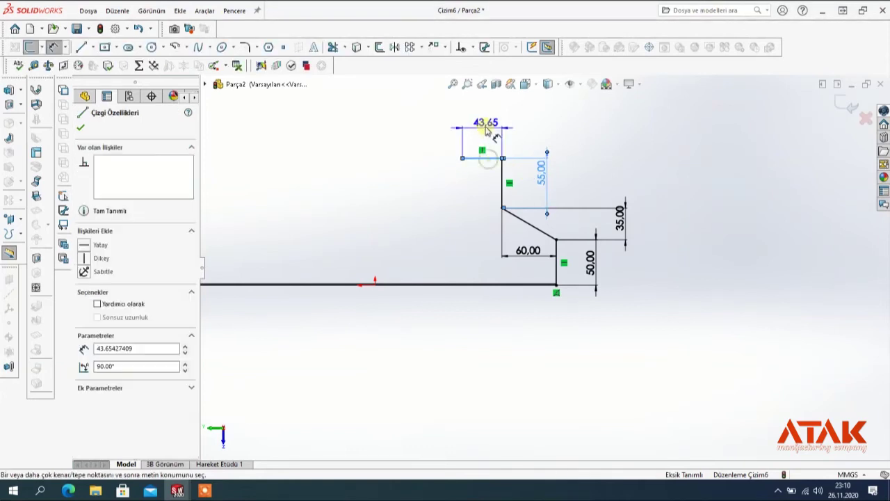
pyautogui.click(484, 130)
pyautogui.write('40')
pyautogui.press('Return')
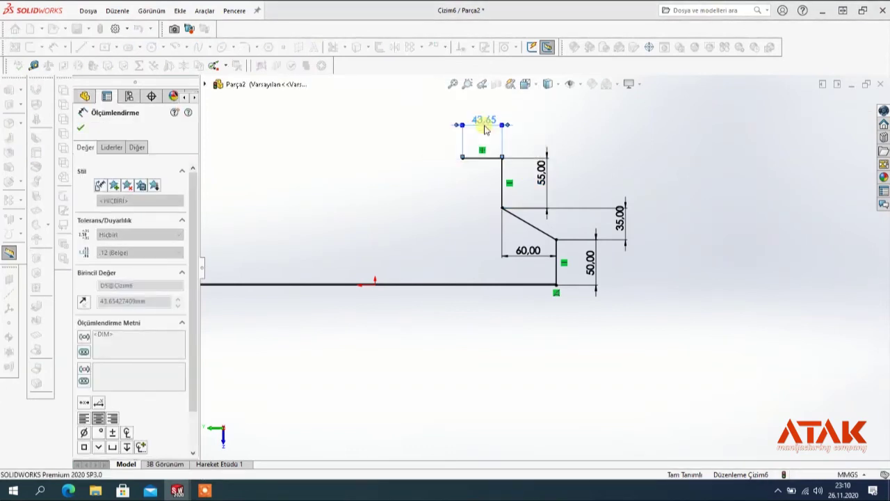
pyautogui.scroll(3, 527, 212)
pyautogui.scroll(2, 535, 205)
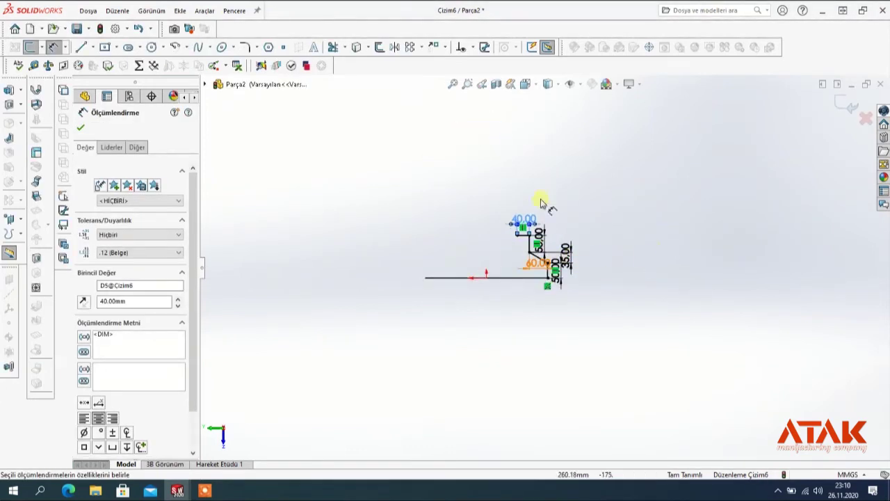
pyautogui.click(83, 129)
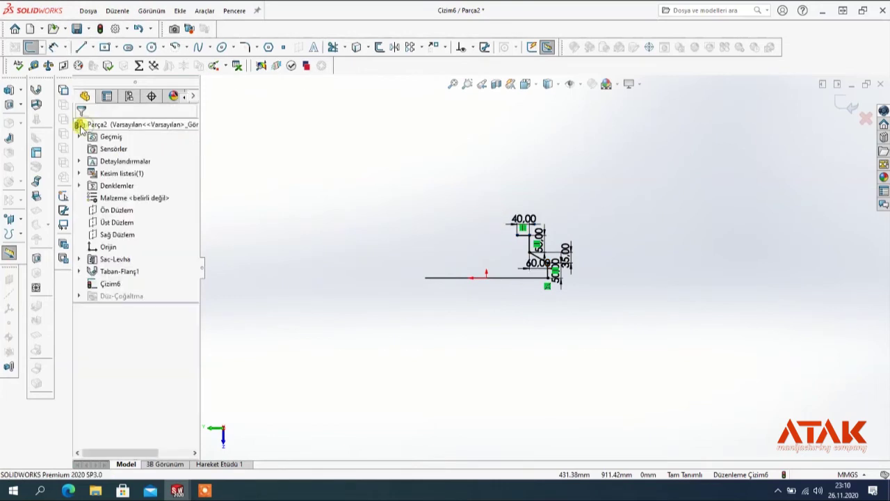
# - Start a miter flange that uses sketch Çizim6 along the first plate edge
pyautogui.click(37, 154)
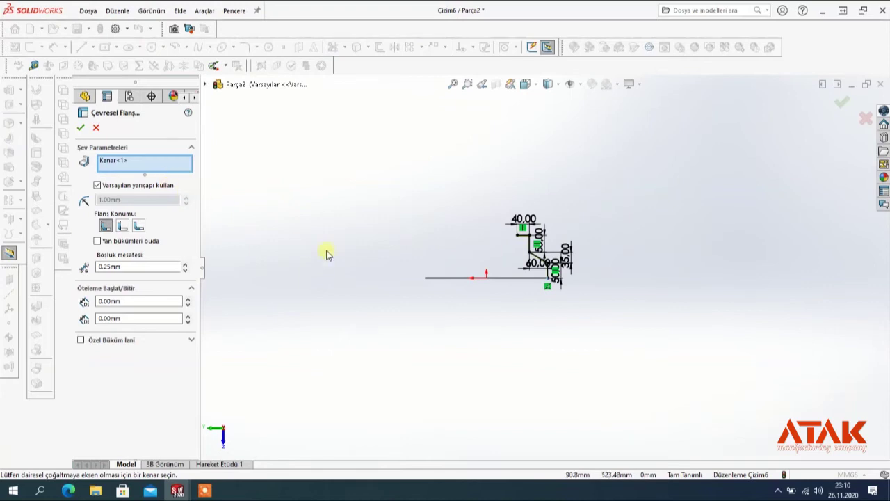
pyautogui.press('Escape')
pyautogui.click(106, 283)
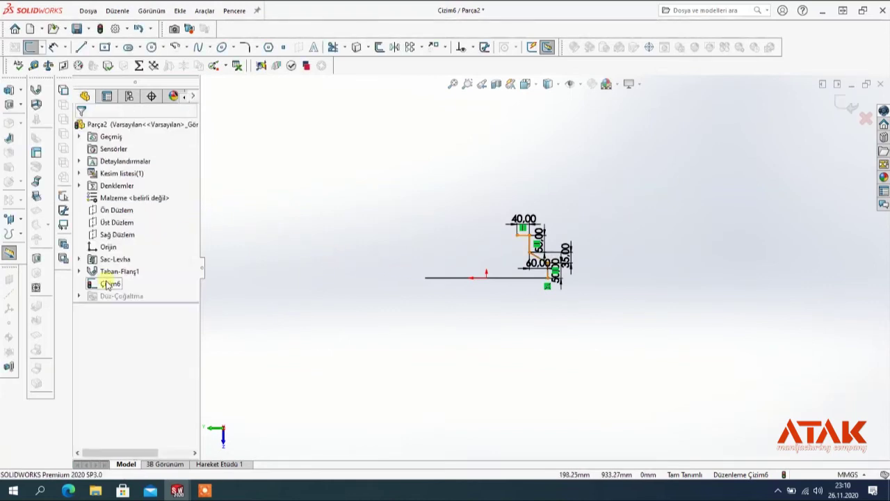
pyautogui.click(37, 154)
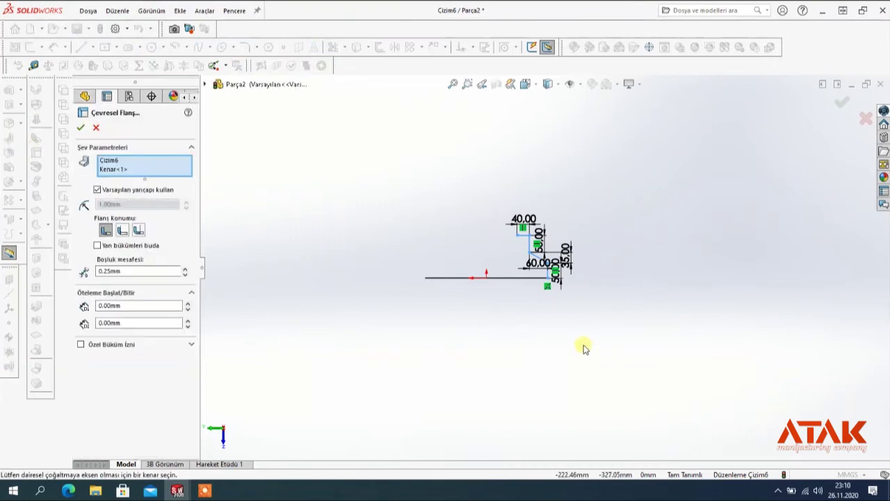
# - Add the second, third and fourth plate edges to the miter flange
pyautogui.moveTo(569, 352); pyautogui.dragTo(481, 383, button='middle')
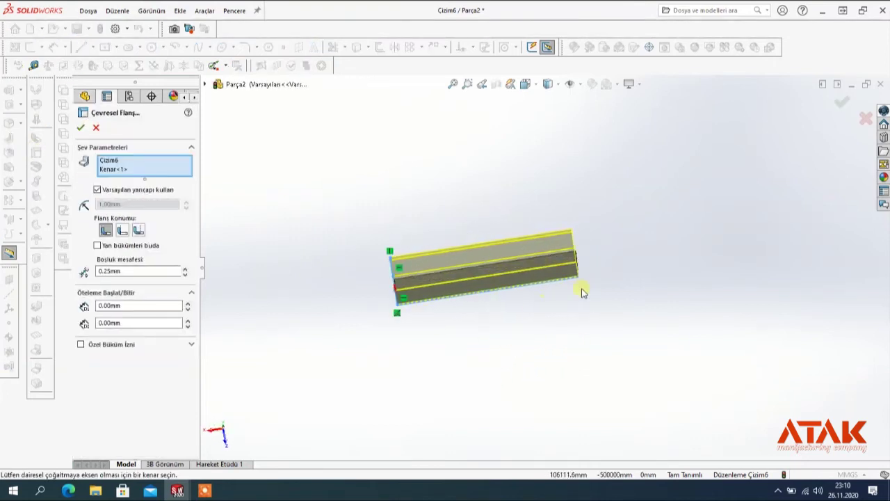
pyautogui.moveTo(612, 322)
pyautogui.mouseDown(button='middle')
pyautogui.moveTo(590, 324)
pyautogui.moveTo(560, 287)
pyautogui.mouseUp(button='middle')
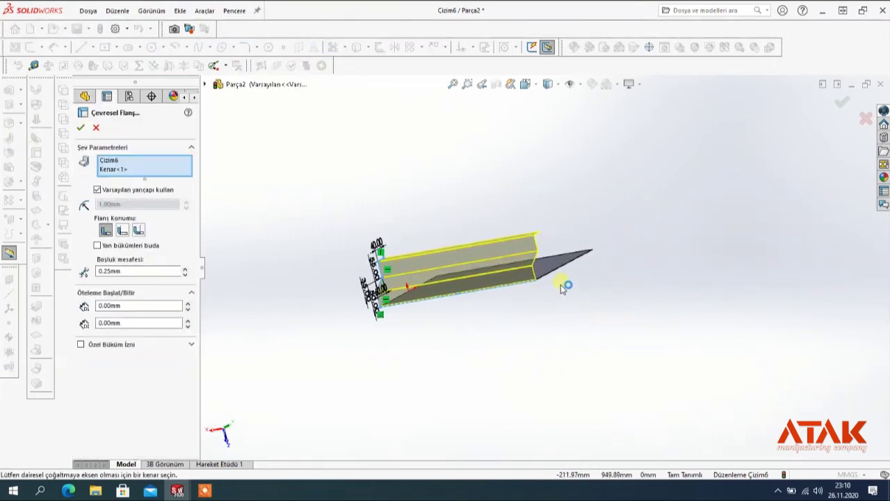
pyautogui.click(552, 279)
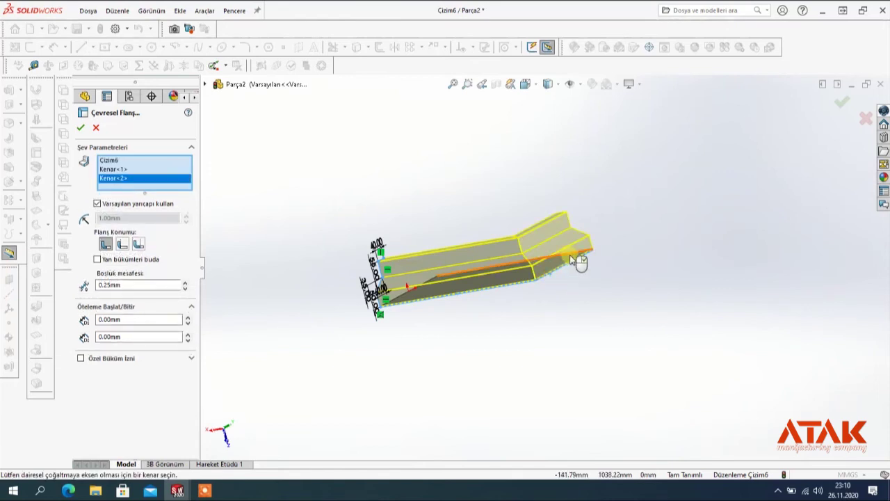
pyautogui.moveTo(589, 317)
pyautogui.mouseDown(button='middle')
pyautogui.moveTo(708, 356)
pyautogui.moveTo(462, 298)
pyautogui.mouseUp(button='middle')
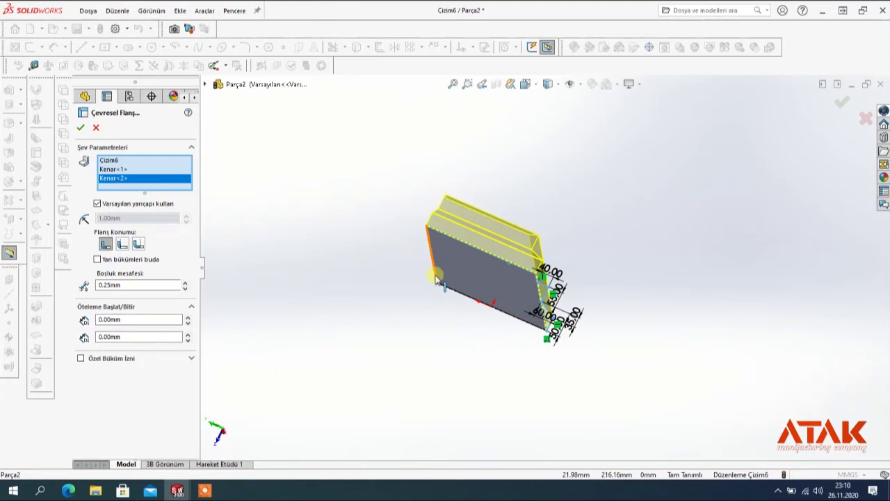
pyautogui.moveTo(454, 312); pyautogui.dragTo(497, 334, button='middle')
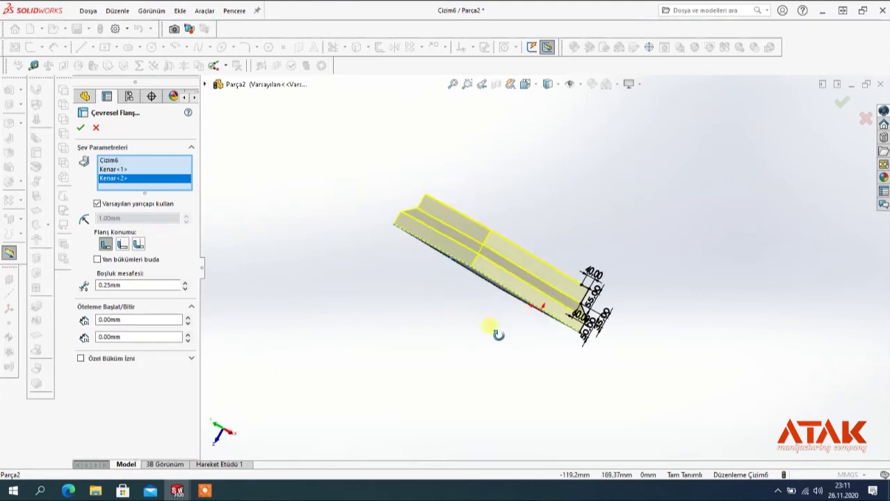
pyautogui.scroll(-2, 498, 334)
pyautogui.scroll(-3, 492, 292)
pyautogui.scroll(-3, 492, 294)
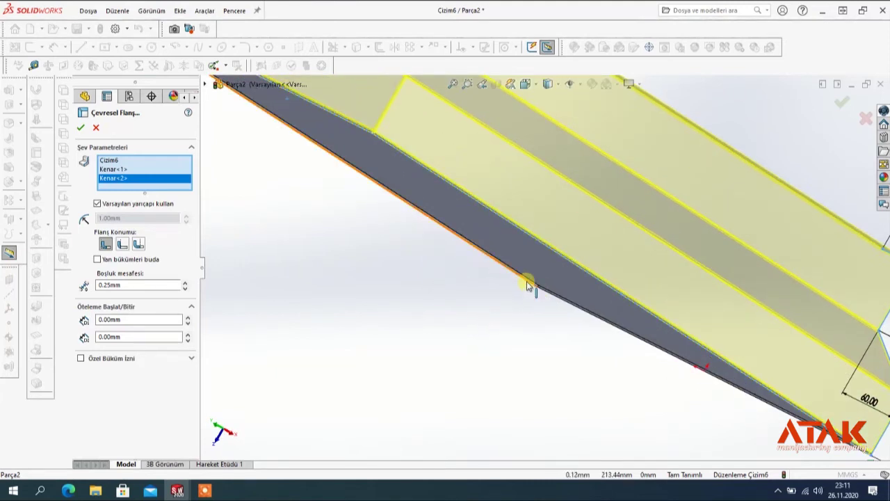
pyautogui.click(528, 285)
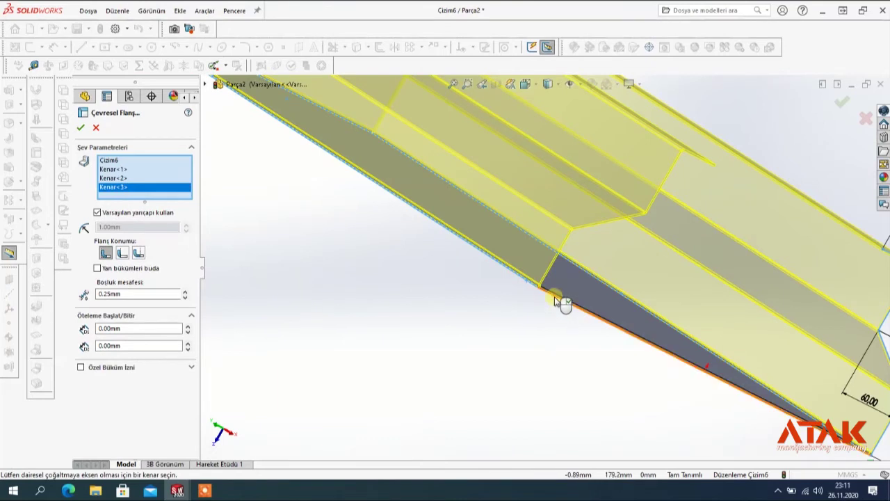
pyautogui.click(557, 300)
# - Orbit and zoom to inspect the flange preview's corners
pyautogui.scroll(1, 536, 302)
pyautogui.scroll(2, 531, 310)
pyautogui.scroll(2, 564, 320)
pyautogui.moveTo(575, 338)
pyautogui.mouseDown(button='middle')
pyautogui.moveTo(513, 353)
pyautogui.moveTo(511, 346)
pyautogui.mouseUp(button='middle')
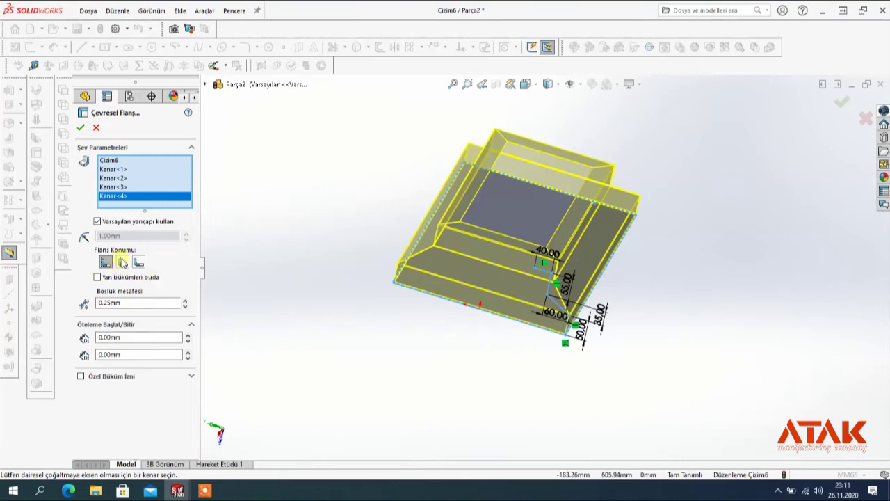
pyautogui.moveTo(421, 358)
pyautogui.mouseDown(button='middle')
pyautogui.moveTo(423, 324)
pyautogui.moveTo(513, 294)
pyautogui.mouseUp(button='middle')
pyautogui.scroll(-3, 596, 285)
pyautogui.scroll(-3, 643, 299)
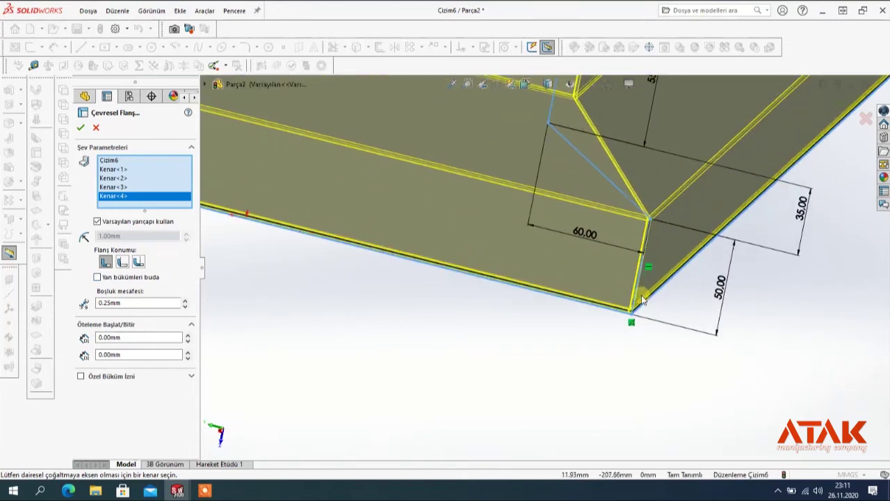
pyautogui.scroll(2, 610, 354)
# - Check the profile face-on, set a 0.20 mm gap and create Çevresel Flanş1
pyautogui.press('space')
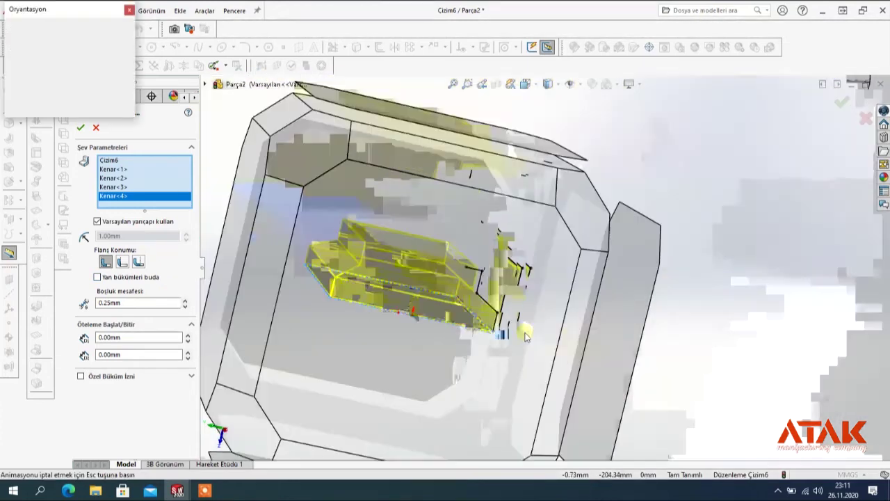
pyautogui.hotkey('ctrl', '8')
pyautogui.scroll(-3, 664, 365)
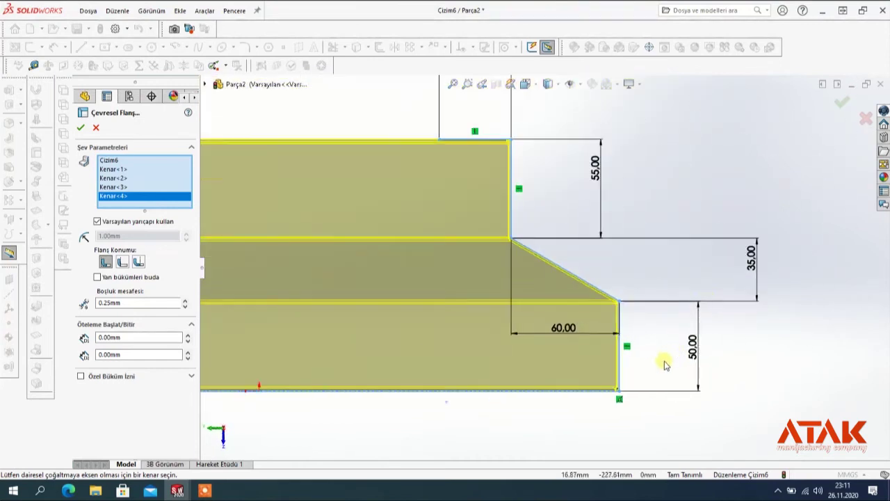
pyautogui.scroll(-2, 653, 363)
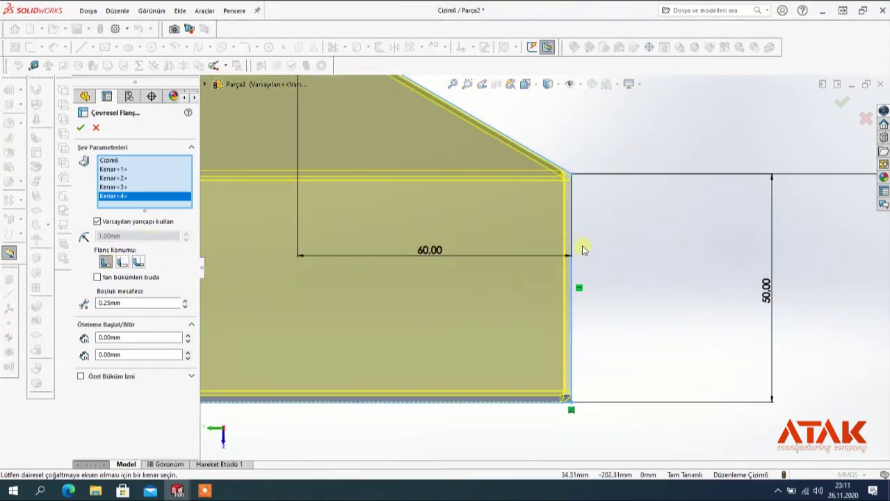
pyautogui.scroll(3, 565, 257)
pyautogui.scroll(1, 535, 294)
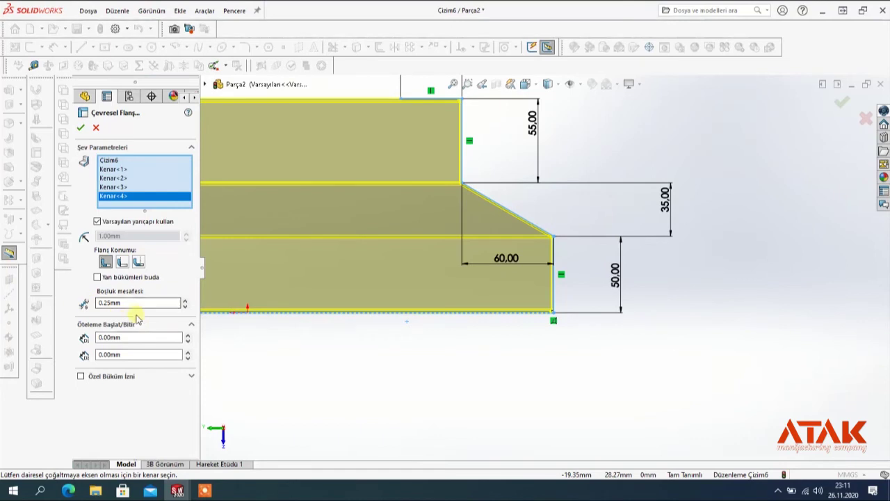
pyautogui.moveTo(449, 372)
pyautogui.mouseDown(button='middle')
pyautogui.moveTo(452, 394)
pyautogui.moveTo(483, 357)
pyautogui.moveTo(482, 309)
pyautogui.mouseUp(button='middle')
pyautogui.scroll(-3, 476, 292)
pyautogui.scroll(-2, 494, 254)
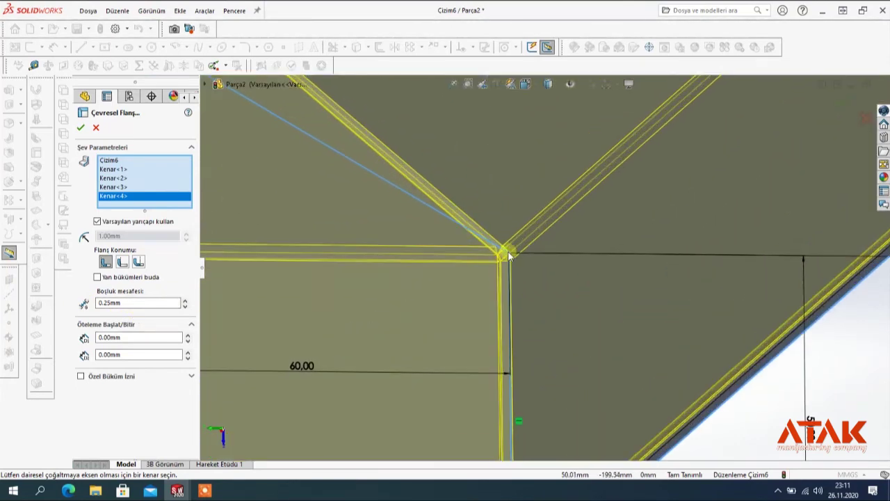
pyautogui.scroll(3, 546, 269)
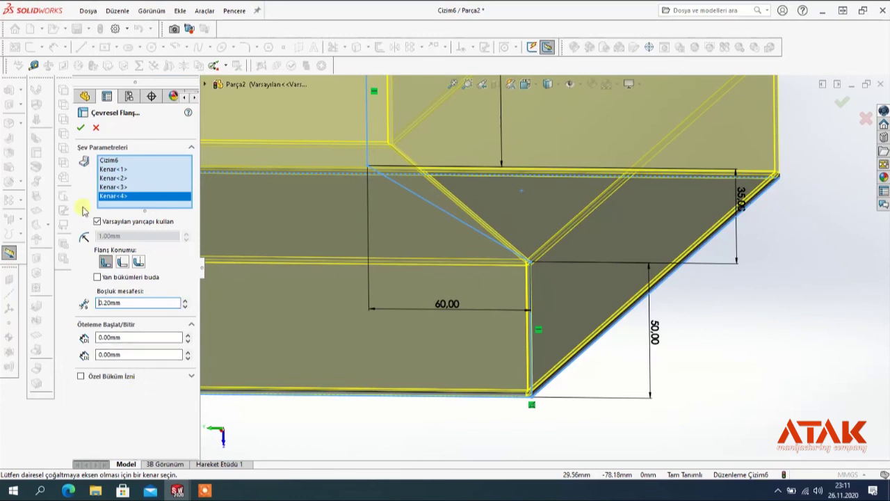
pyautogui.click(81, 128)
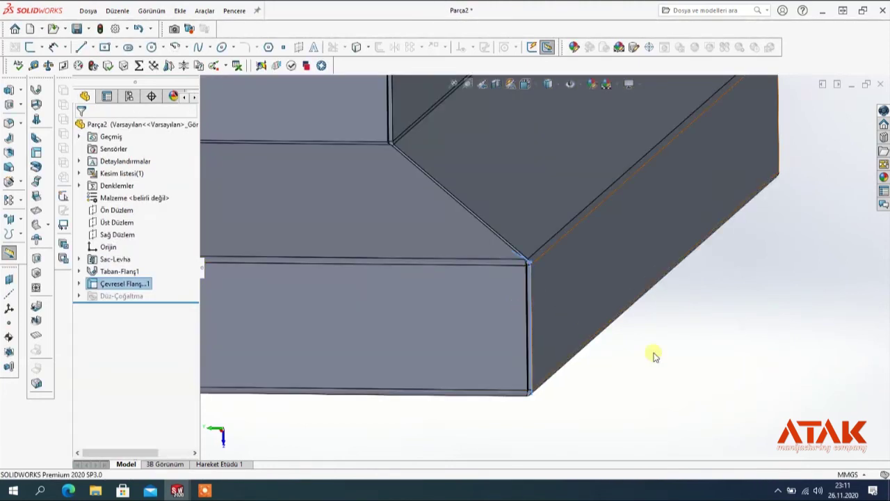
# - Orbit the finished tray, then view it straight-on from the top
pyautogui.scroll(3, 651, 347)
pyautogui.scroll(3, 631, 345)
pyautogui.moveTo(616, 335)
pyautogui.mouseDown(button='middle')
pyautogui.moveTo(583, 391)
pyautogui.moveTo(582, 417)
pyautogui.moveTo(570, 383)
pyautogui.moveTo(590, 349)
pyautogui.moveTo(616, 322)
pyautogui.moveTo(666, 328)
pyautogui.moveTo(652, 359)
pyautogui.moveTo(632, 352)
pyautogui.mouseUp(button='middle')
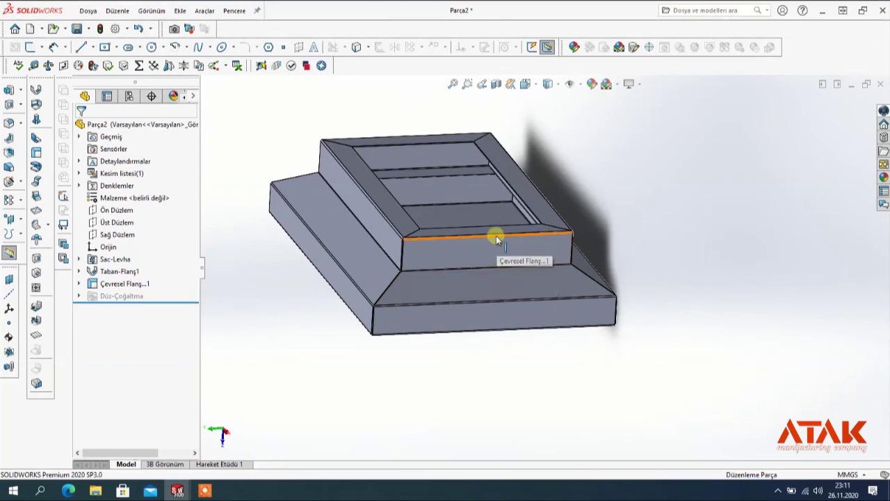
pyautogui.moveTo(618, 360); pyautogui.dragTo(552, 350, button='middle')
pyautogui.press('space')
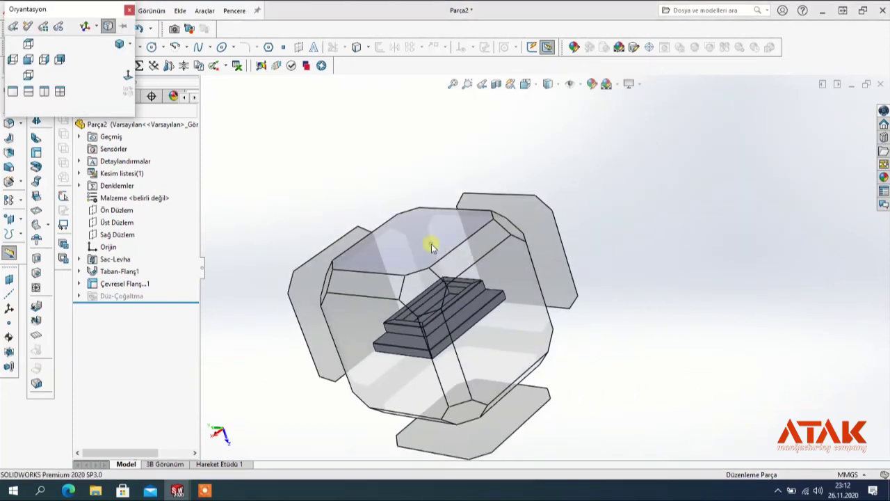
pyautogui.click(432, 243)
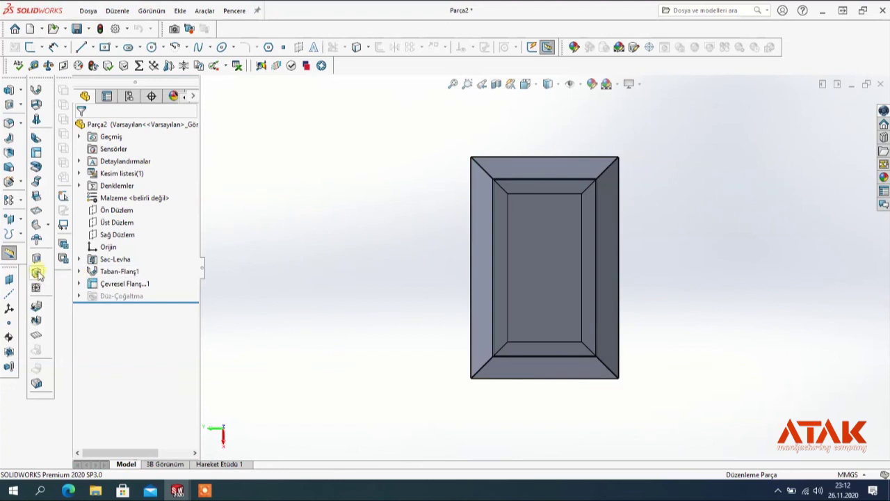
pyautogui.click(37, 336)
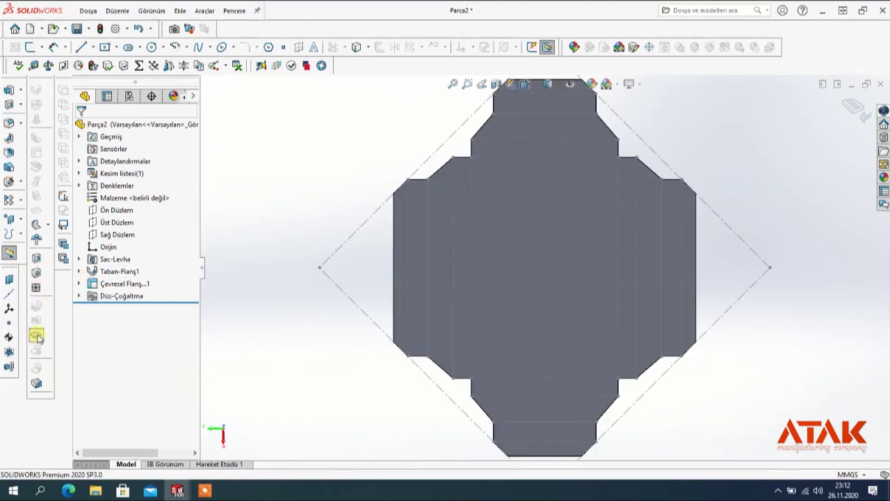
pyautogui.press('f')
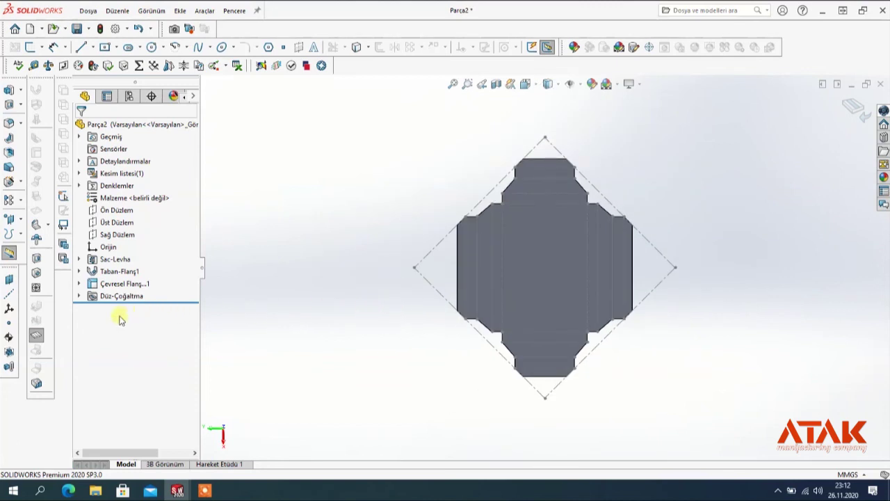
pyautogui.click(38, 335)
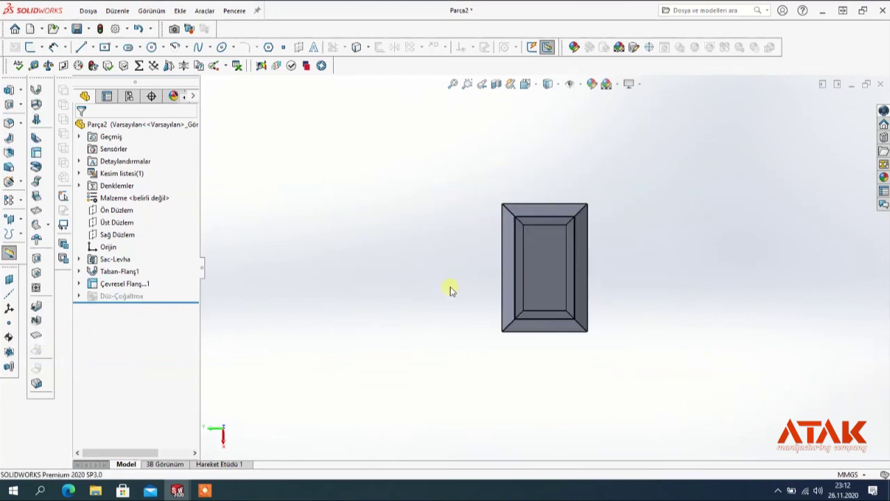
pyautogui.moveTo(627, 306); pyautogui.dragTo(580, 243, button='middle')
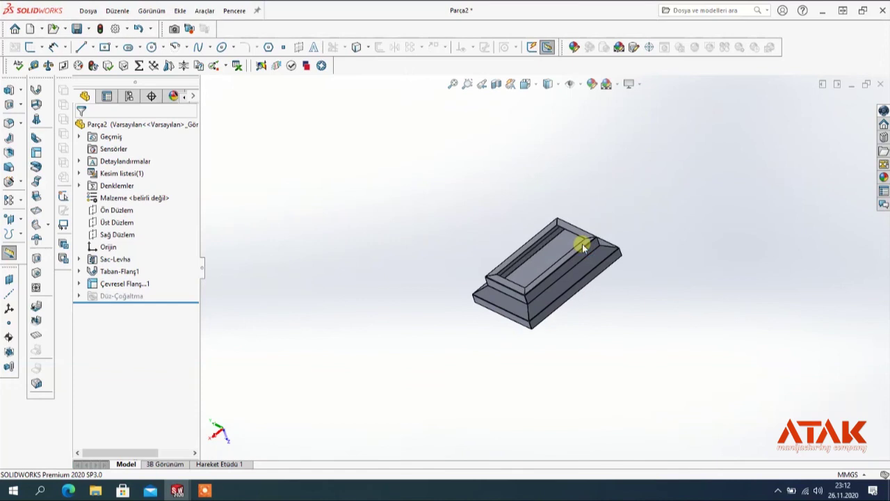
pyautogui.scroll(-2, 574, 264)
pyautogui.moveTo(591, 275); pyautogui.dragTo(602, 261, button='middle')
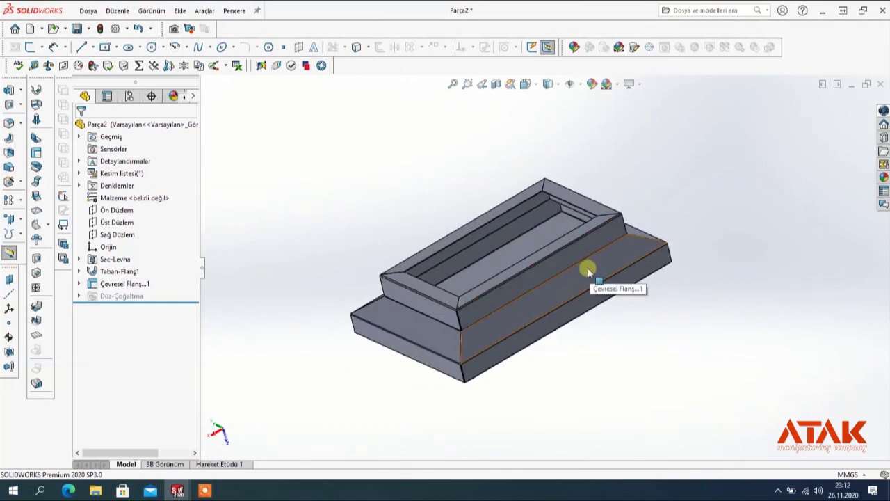
pyautogui.scroll(-2, 536, 289)
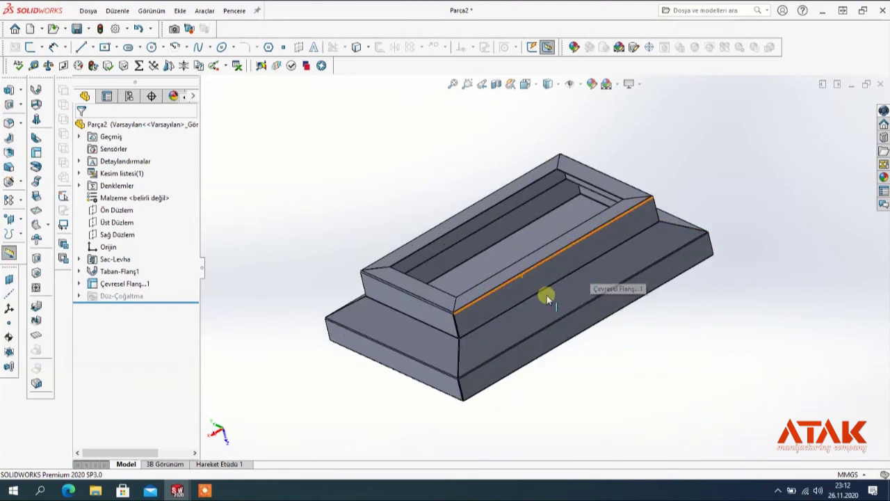
pyautogui.moveTo(635, 324); pyautogui.dragTo(658, 295, button='middle')
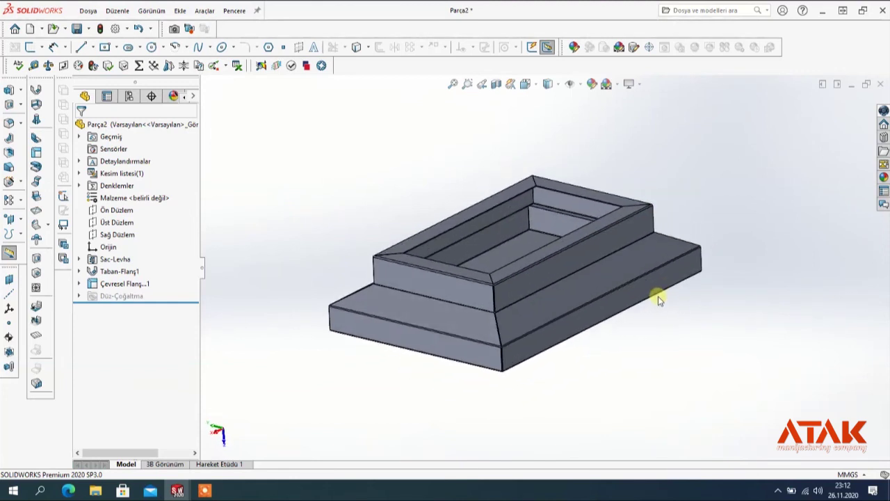